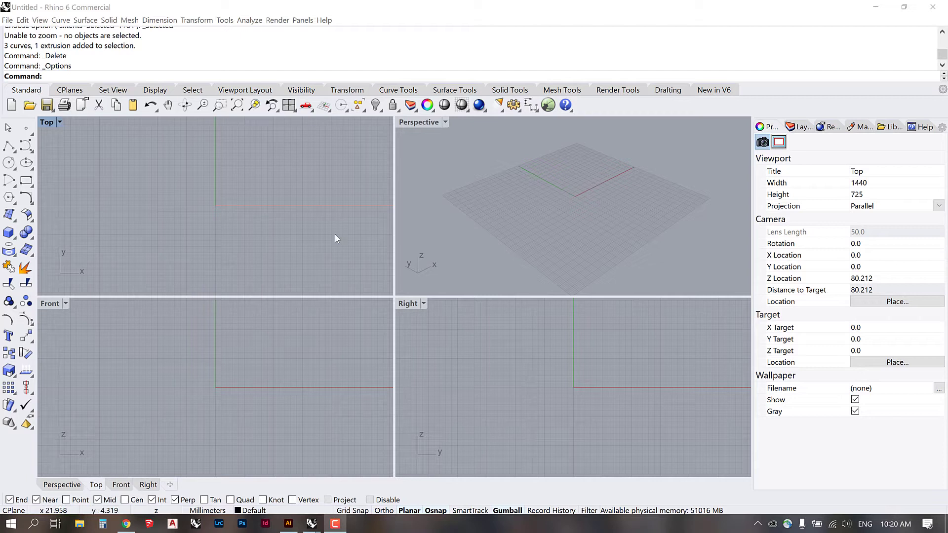
{"action": "left_click", "coordinate": [68, 78]}
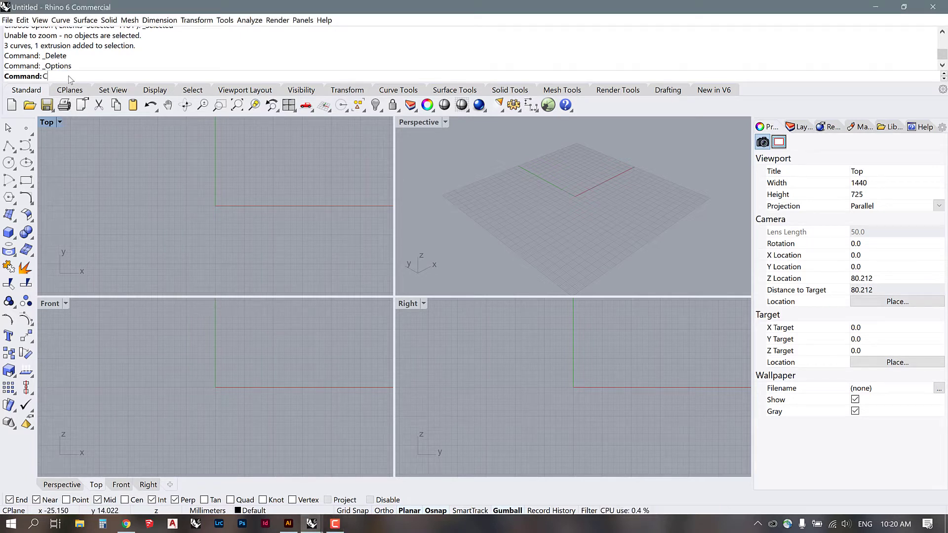
{"action": "key", "text": "Return"}
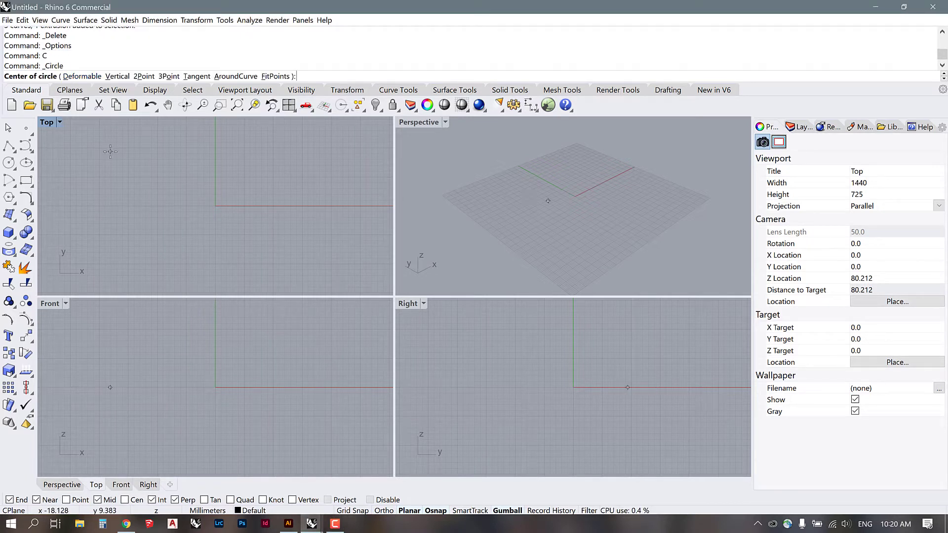
{"action": "key", "text": "Escape"}
{"action": "type", "text": "CO"}
{"action": "key", "text": "Return"}
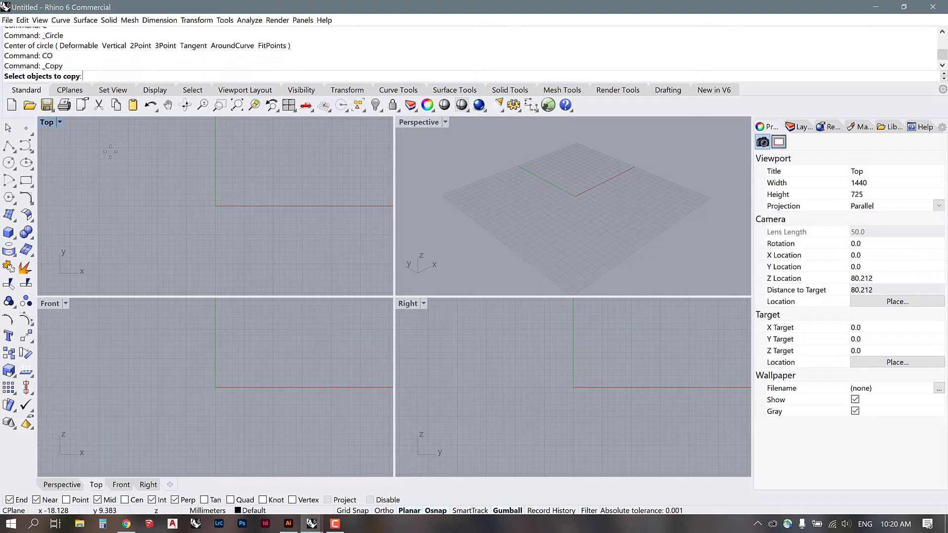
{"action": "key", "text": "Escape"}
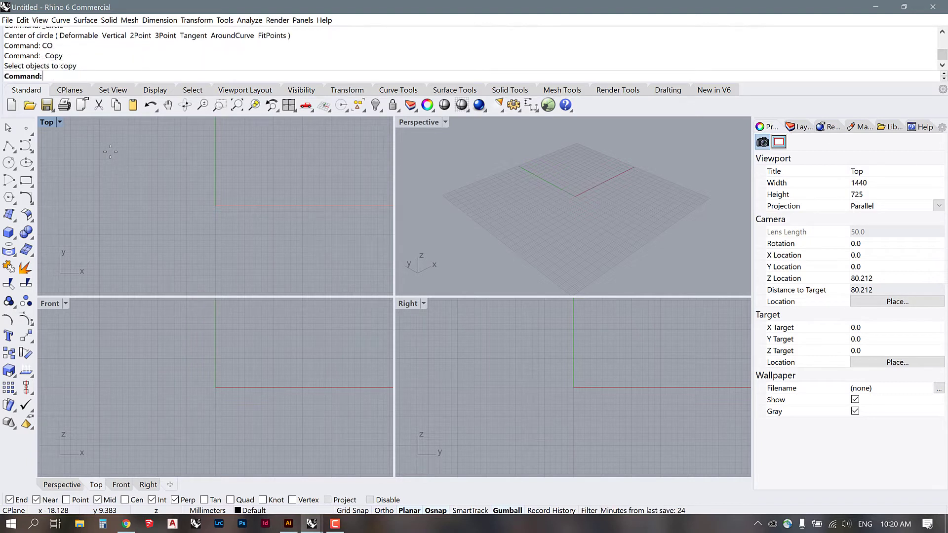
{"action": "type", "text": "L"}
{"action": "key", "text": "Return"}
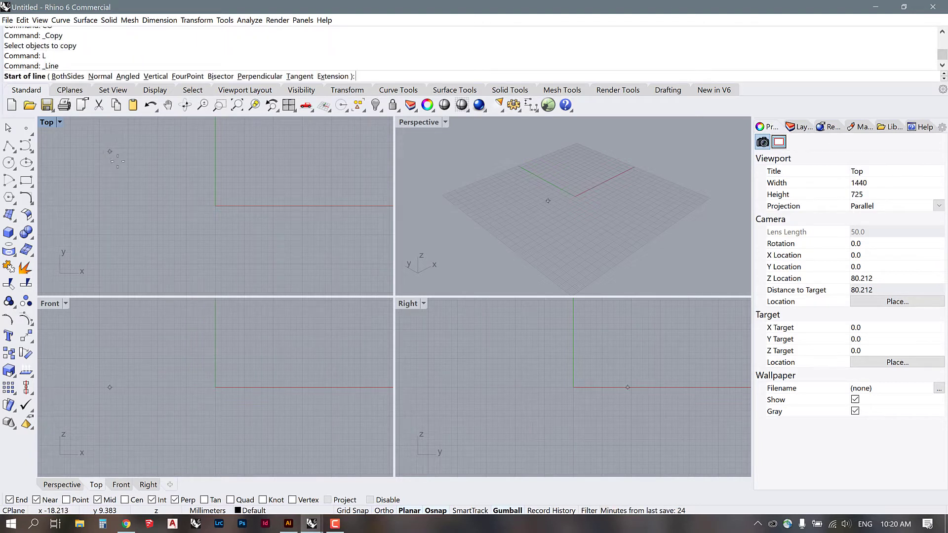
{"action": "key", "text": "Escape"}
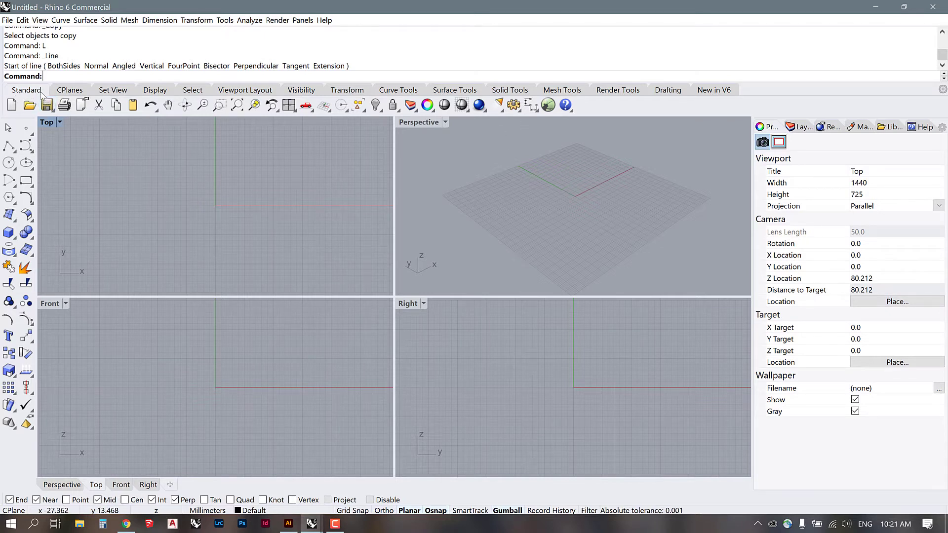
Step: Open Rhino Options from the toolbar and with the Options command, closing it each time
{"action": "left_click", "coordinate": [514, 105]}
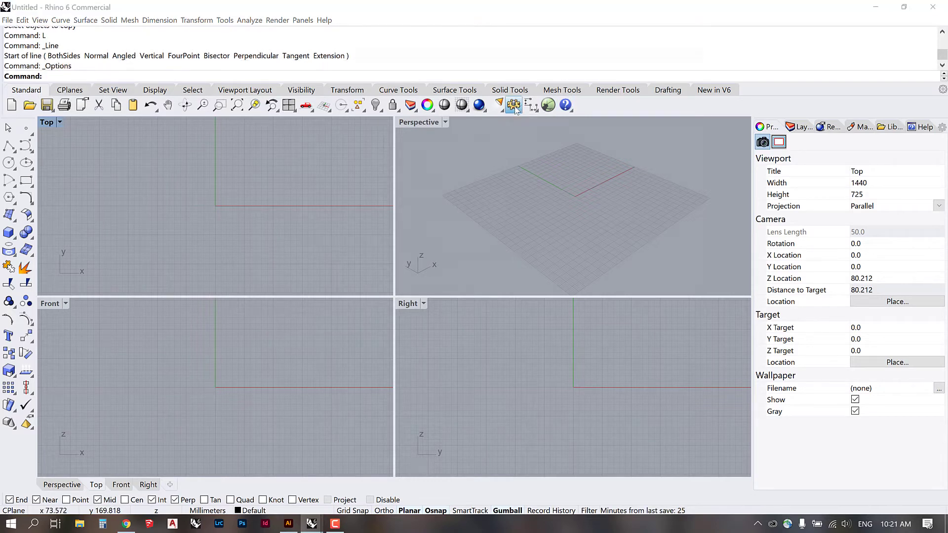
{"action": "left_click", "coordinate": [637, 474]}
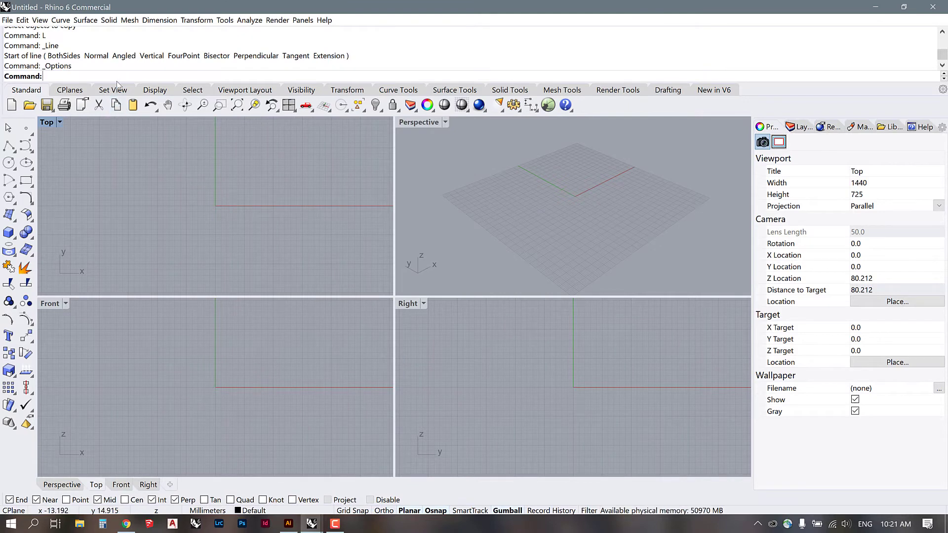
{"action": "type", "text": "Options"}
{"action": "key", "text": "Return"}
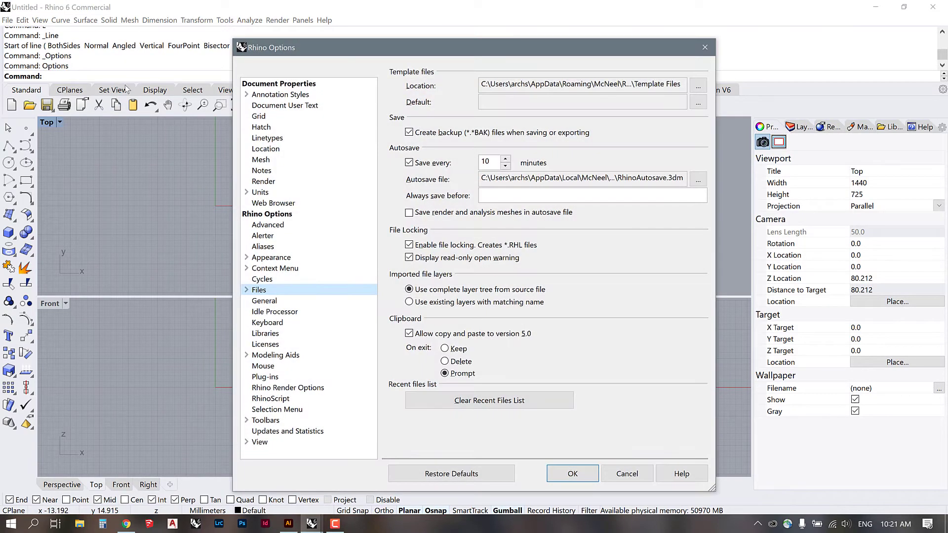
{"action": "left_click", "coordinate": [627, 474]}
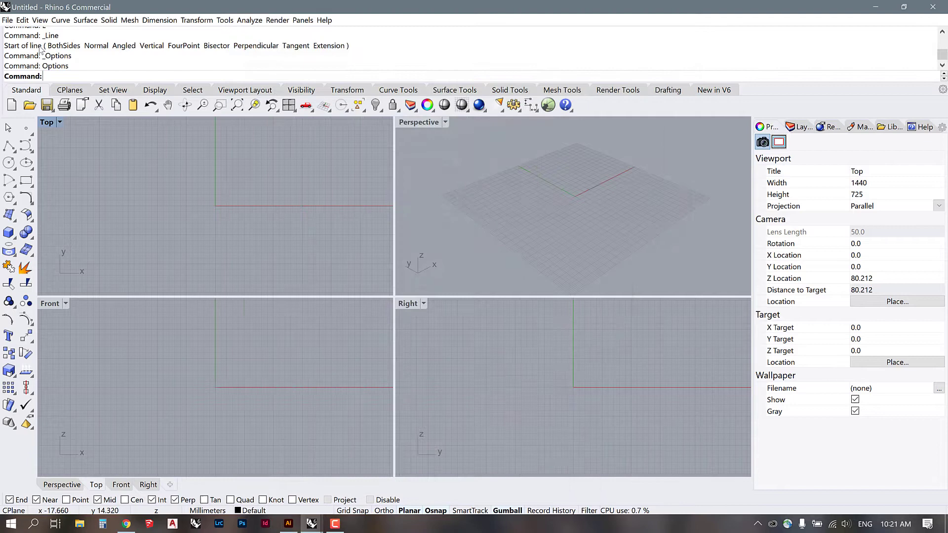
Step: Open the View menu's Display Options for Wireframe, confirm isocurves are off, and collapse the View branch
{"action": "left_click", "coordinate": [40, 19]}
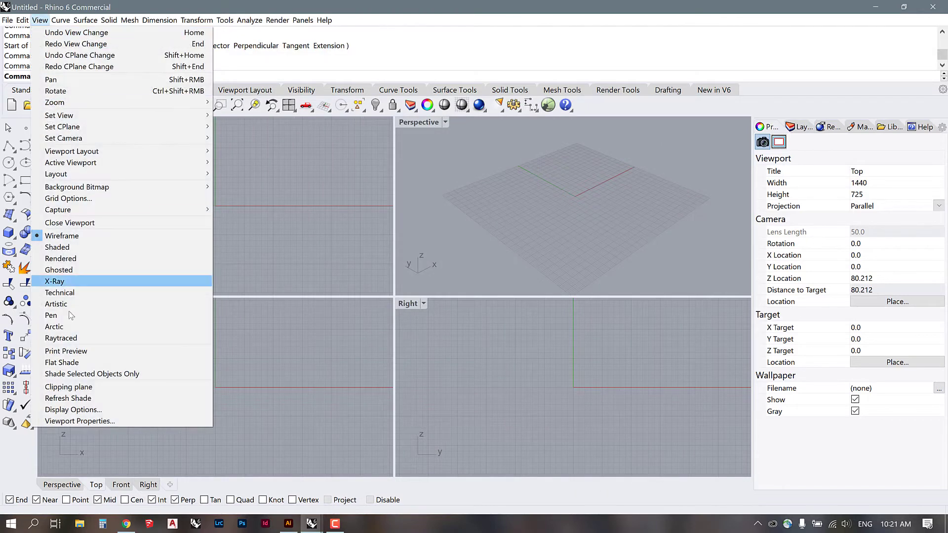
{"action": "left_click", "coordinate": [84, 410]}
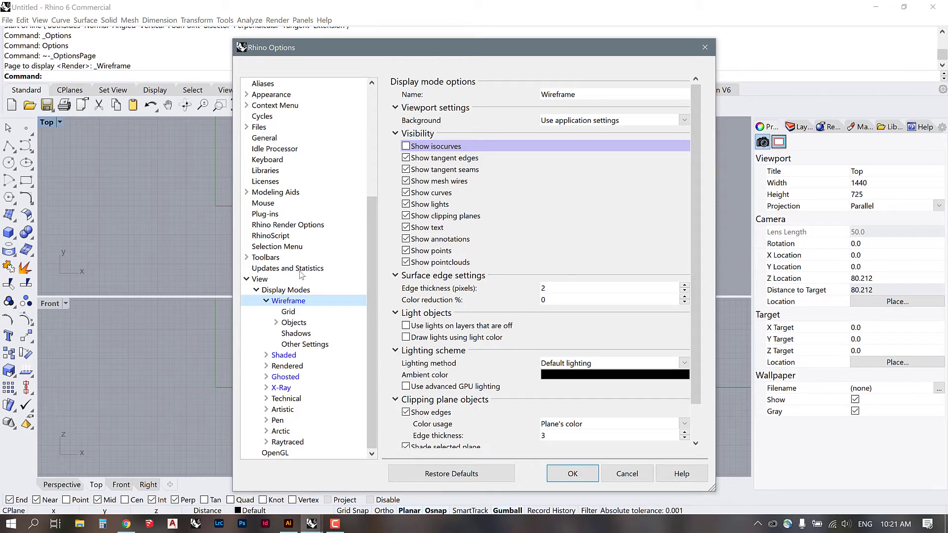
{"action": "left_click", "coordinate": [246, 279]}
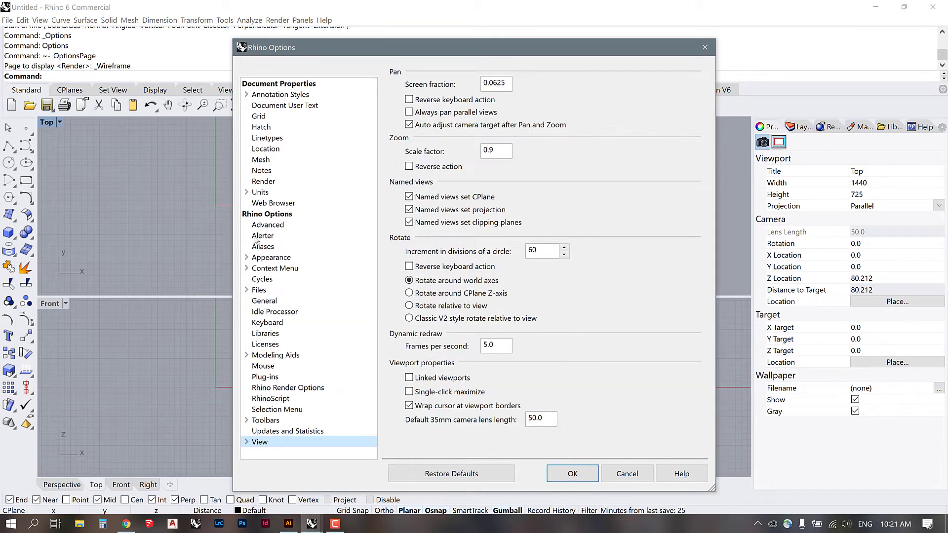
Step: Restore the command aliases to Rhino's default short list, confirming the replacement
{"action": "left_click", "coordinate": [263, 247]}
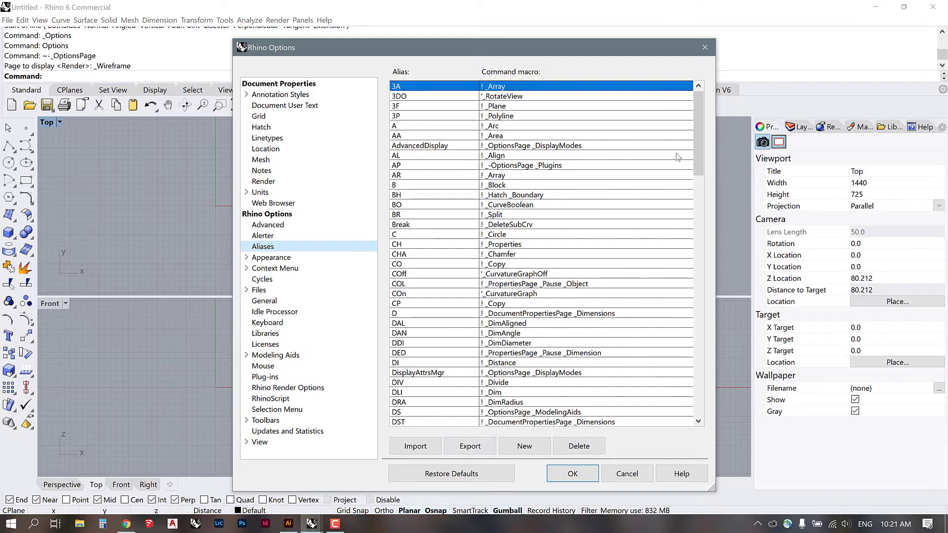
{"action": "left_click", "coordinate": [449, 475]}
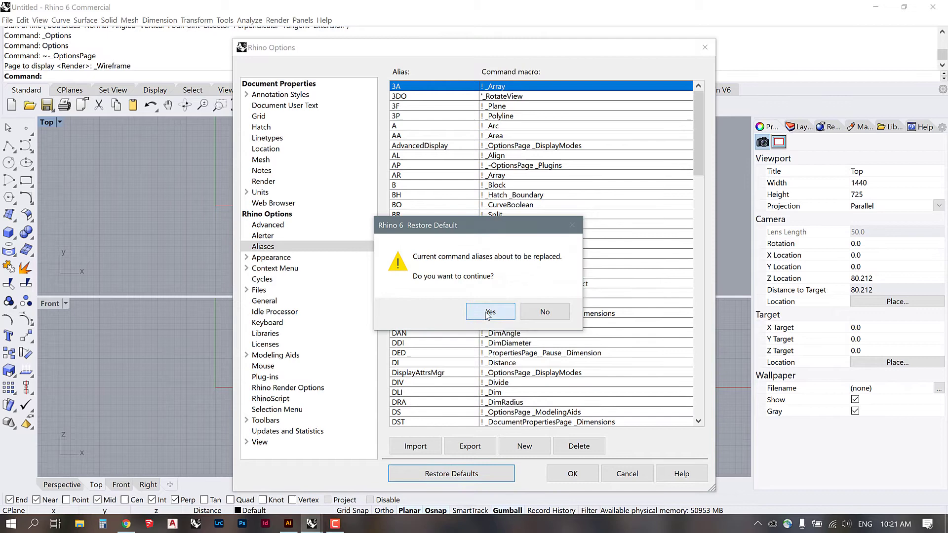
{"action": "left_click", "coordinate": [506, 310]}
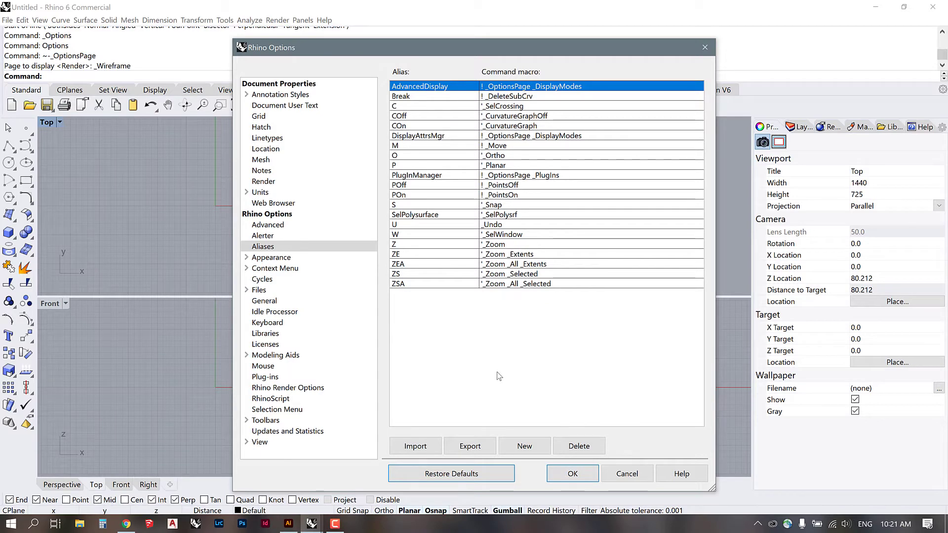
Step: Import the Rhino Aliases file, replacing all conflicting aliases, and review the 124 imported aliases
{"action": "left_click", "coordinate": [416, 446]}
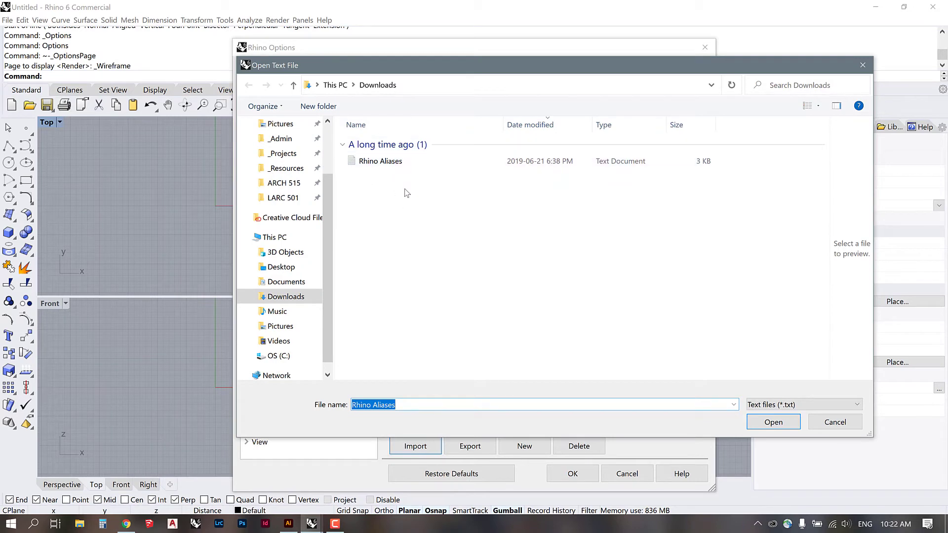
{"action": "left_click", "coordinate": [382, 163]}
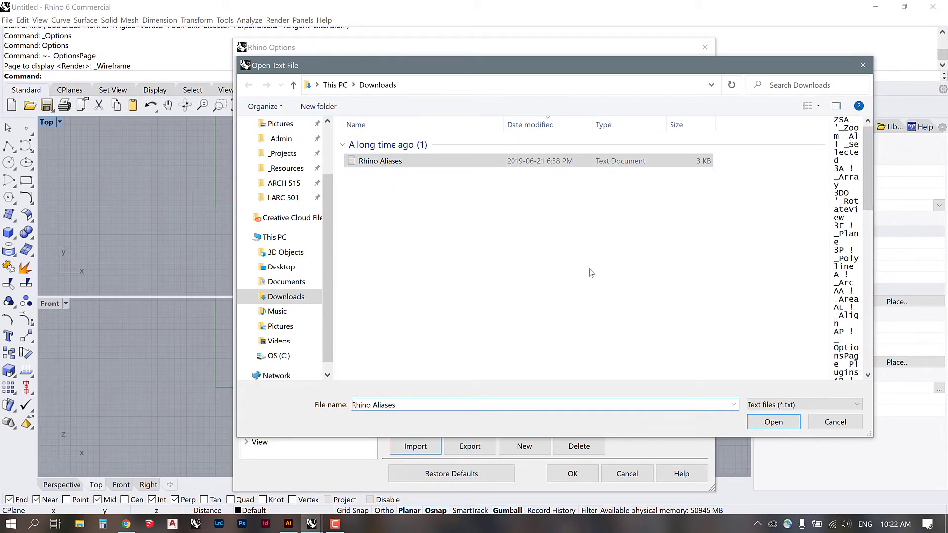
{"action": "left_click", "coordinate": [774, 423]}
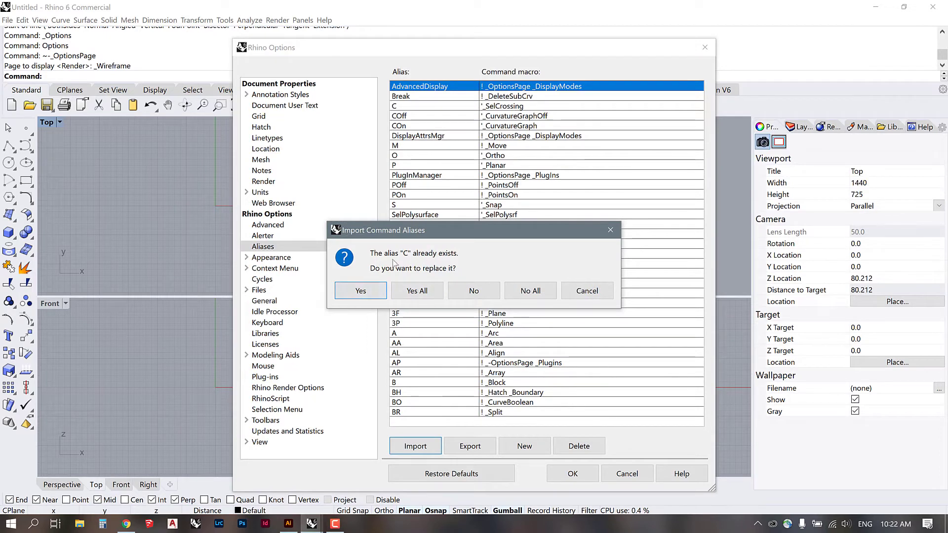
{"action": "left_click", "coordinate": [417, 290]}
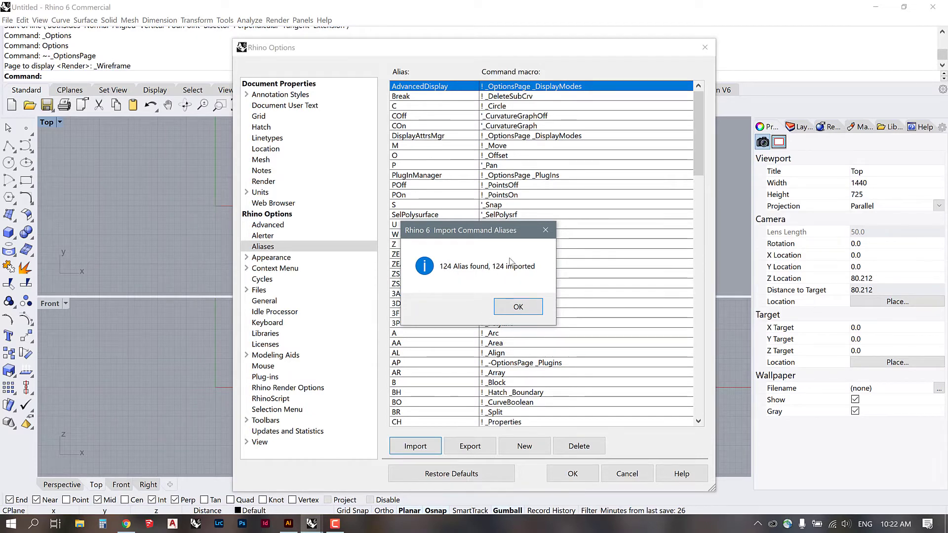
{"action": "left_click", "coordinate": [518, 307]}
{"action": "scroll", "coordinate": [570, 248], "scroll_direction": "down", "scroll_amount": 2}
{"action": "scroll", "coordinate": [571, 251], "scroll_direction": "down", "scroll_amount": 10}
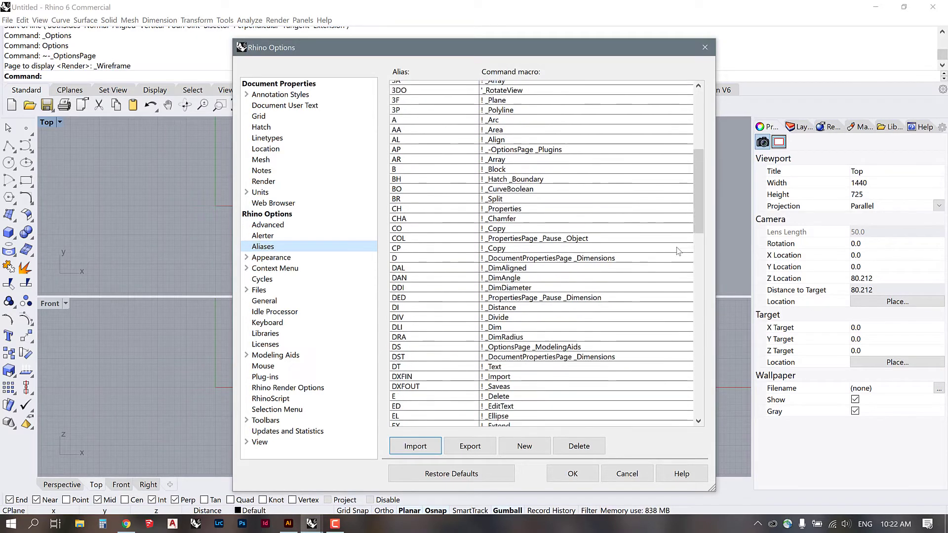
{"action": "left_click_drag", "start_coordinate": [698, 240], "coordinate": [668, 135]}
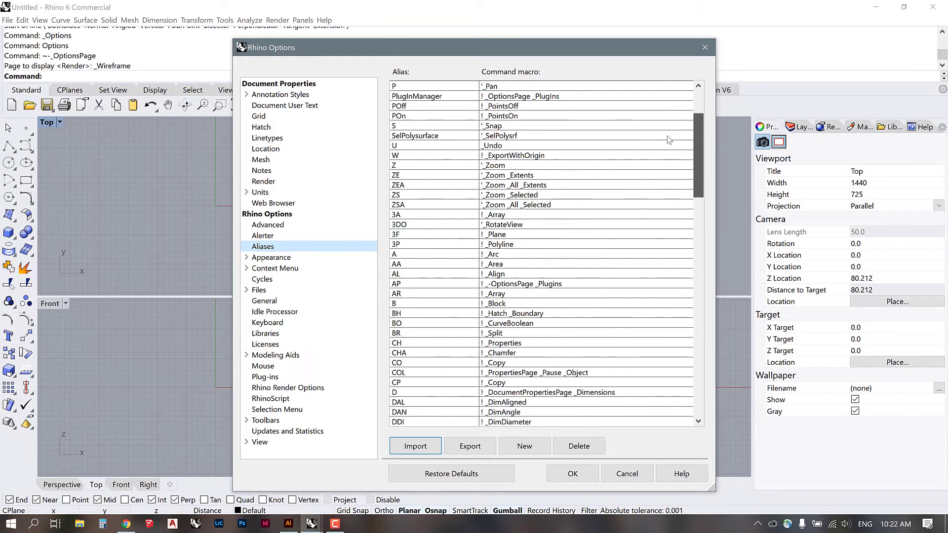
{"action": "key", "text": "Home"}
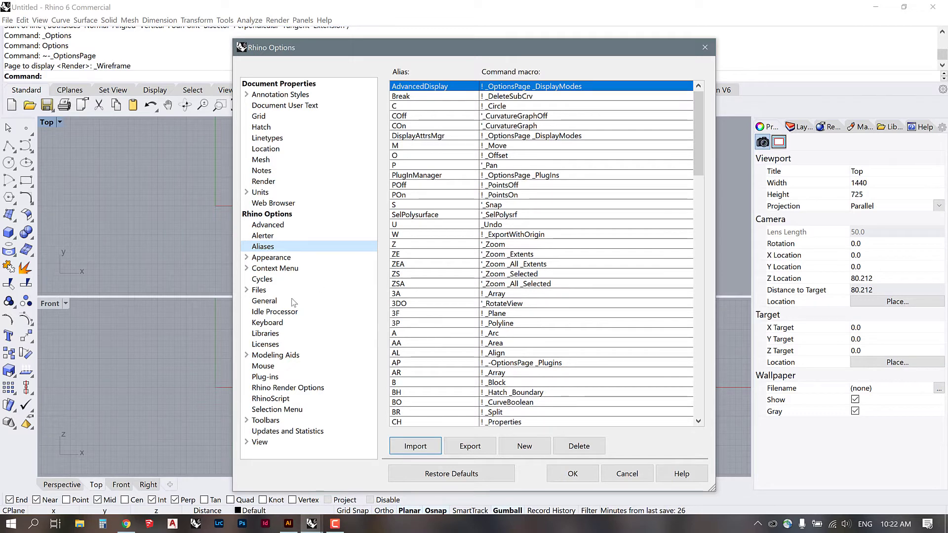
Step: On the General page, toggle Show surface isocurves on and then back off
{"action": "left_click", "coordinate": [261, 302]}
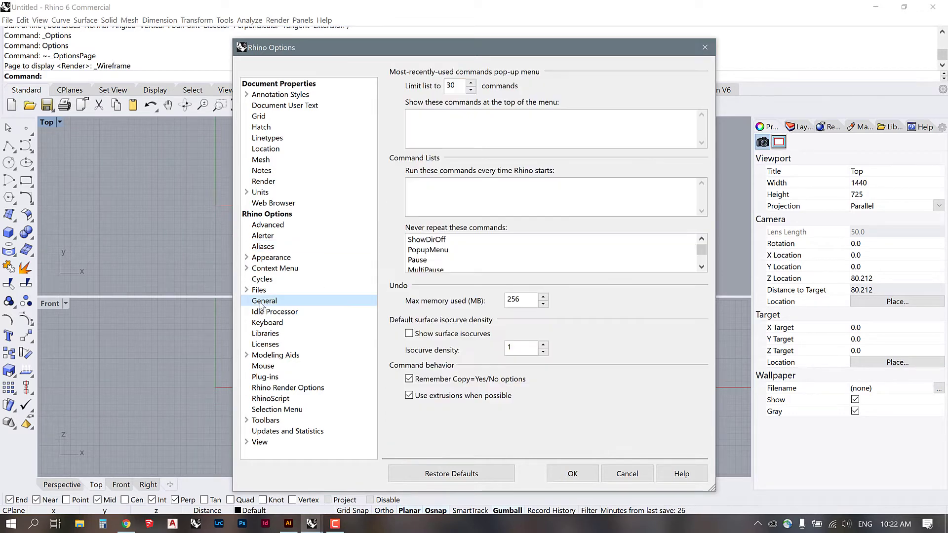
{"action": "left_click", "coordinate": [410, 335]}
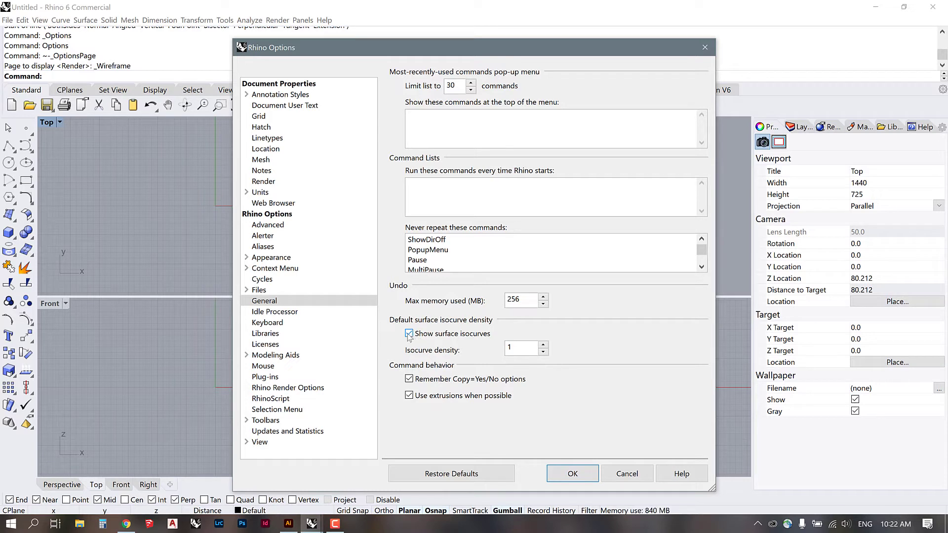
{"action": "left_click", "coordinate": [410, 334]}
Step: On the Files page, inspect the full RhinoAutosave.3dm autosave path and the Always save before field
{"action": "left_click", "coordinate": [275, 292]}
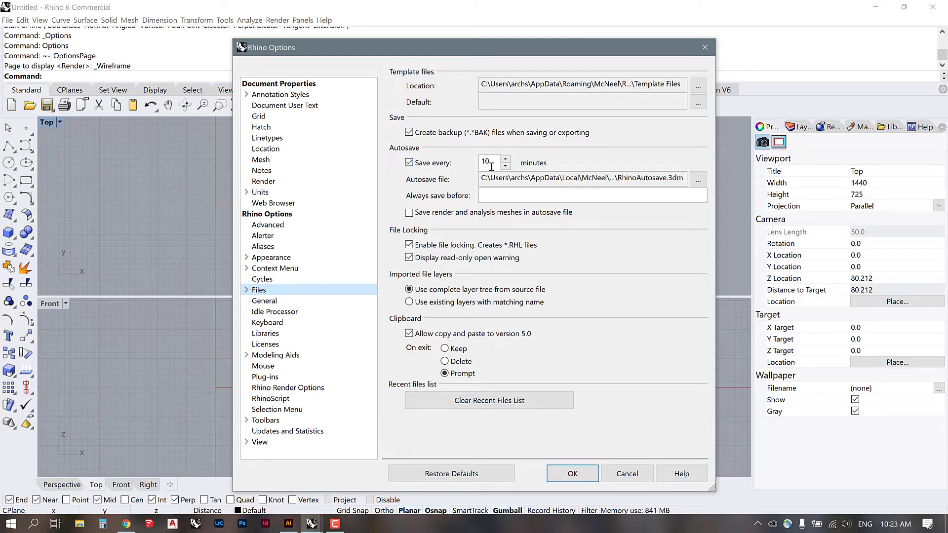
{"action": "left_click_drag", "start_coordinate": [490, 178], "coordinate": [573, 178]}
{"action": "left_click", "coordinate": [573, 177]}
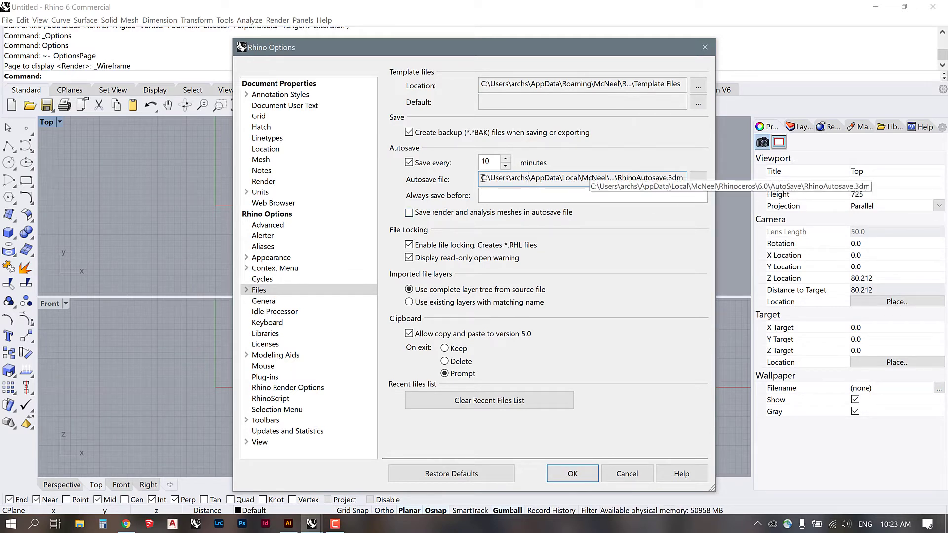
{"action": "left_click_drag", "start_coordinate": [483, 177], "coordinate": [448, 186]}
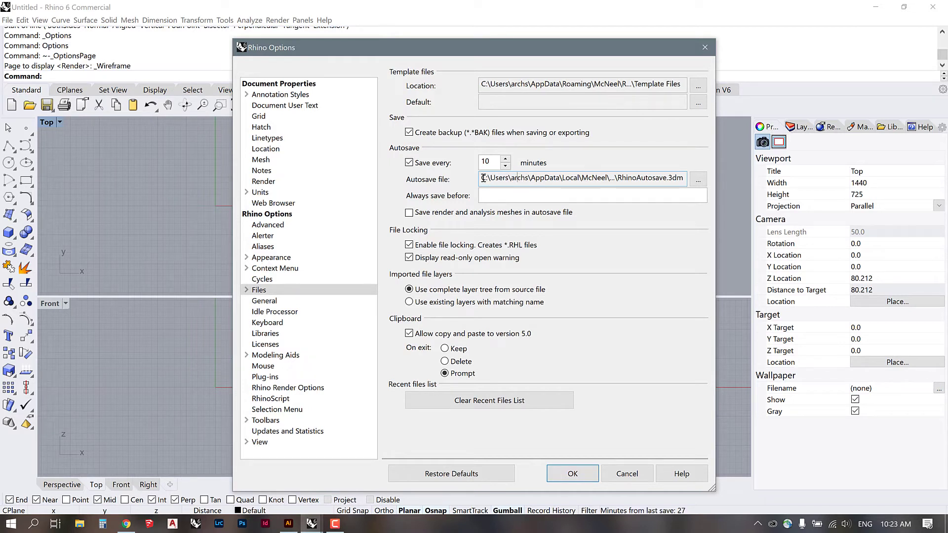
{"action": "left_click_drag", "start_coordinate": [483, 178], "coordinate": [680, 178]}
{"action": "left_click", "coordinate": [670, 178]}
{"action": "left_click", "coordinate": [485, 196]}
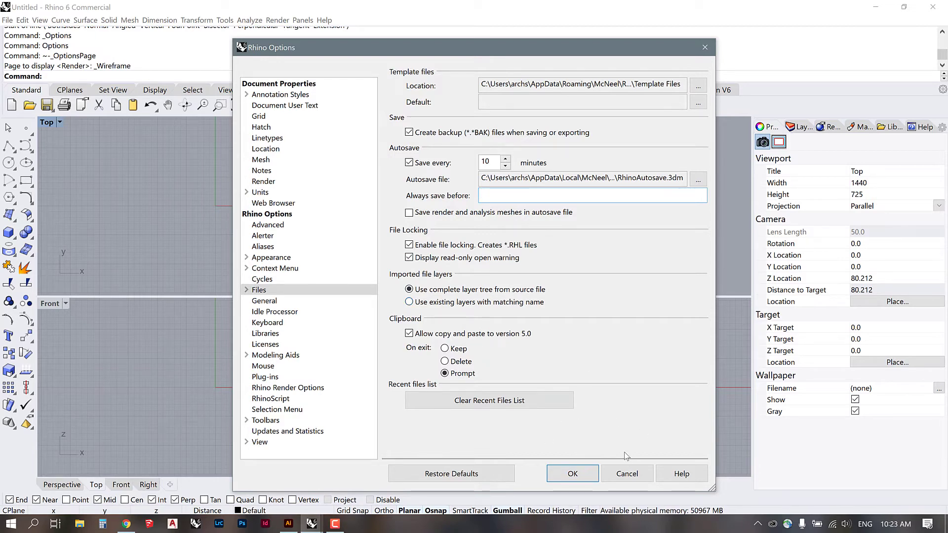
Step: Expand Appearance and browse the Colors page's viewport, object and interface colours
{"action": "left_click", "coordinate": [272, 258]}
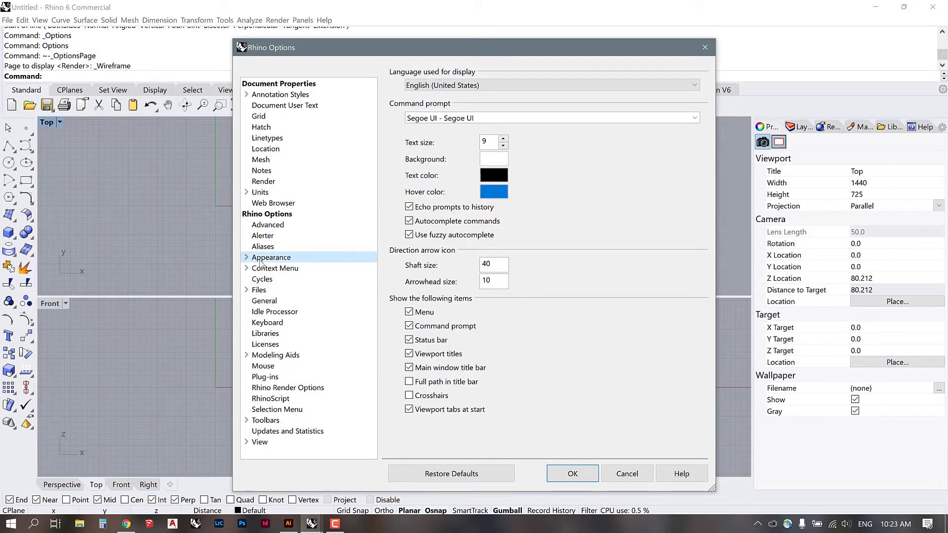
{"action": "left_click", "coordinate": [246, 257]}
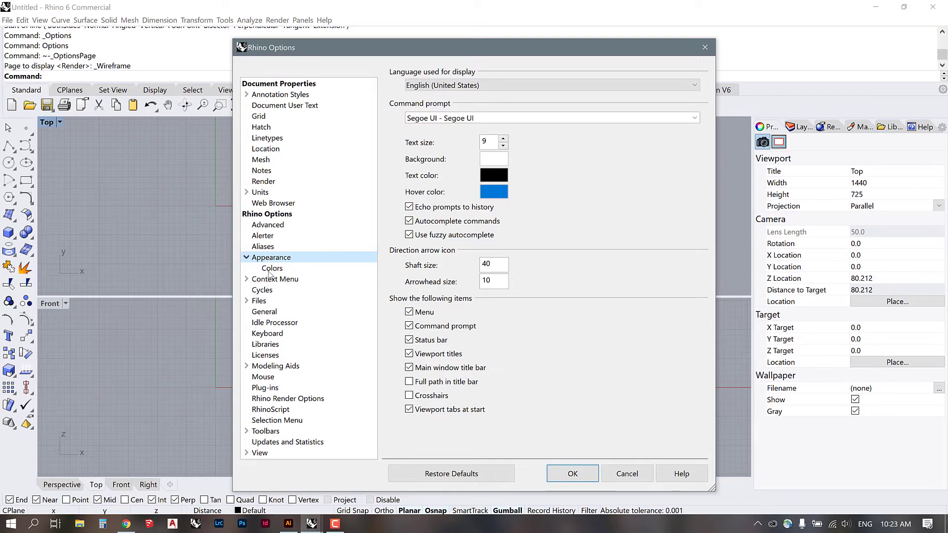
{"action": "left_click", "coordinate": [271, 269]}
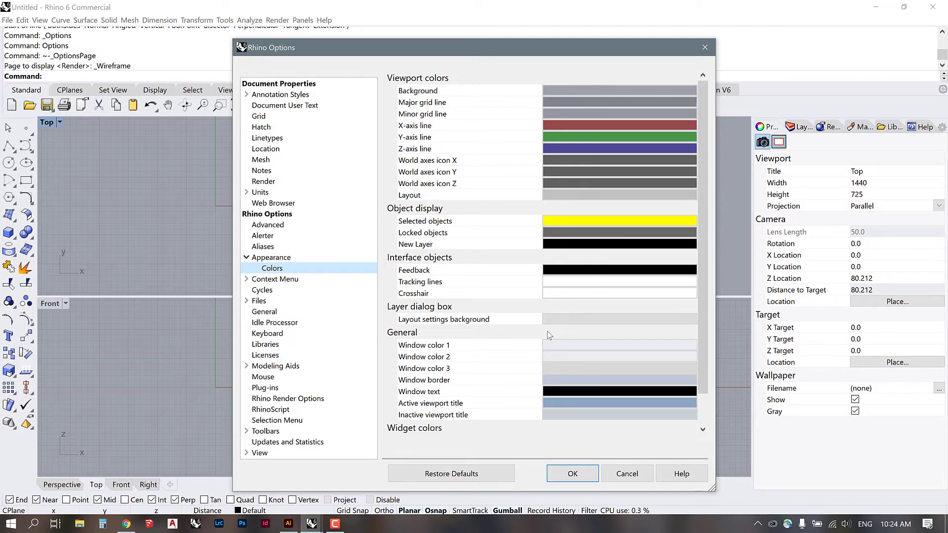
{"action": "scroll", "coordinate": [553, 345], "scroll_direction": "down", "scroll_amount": 2}
{"action": "scroll", "coordinate": [562, 363], "scroll_direction": "up", "scroll_amount": 2}
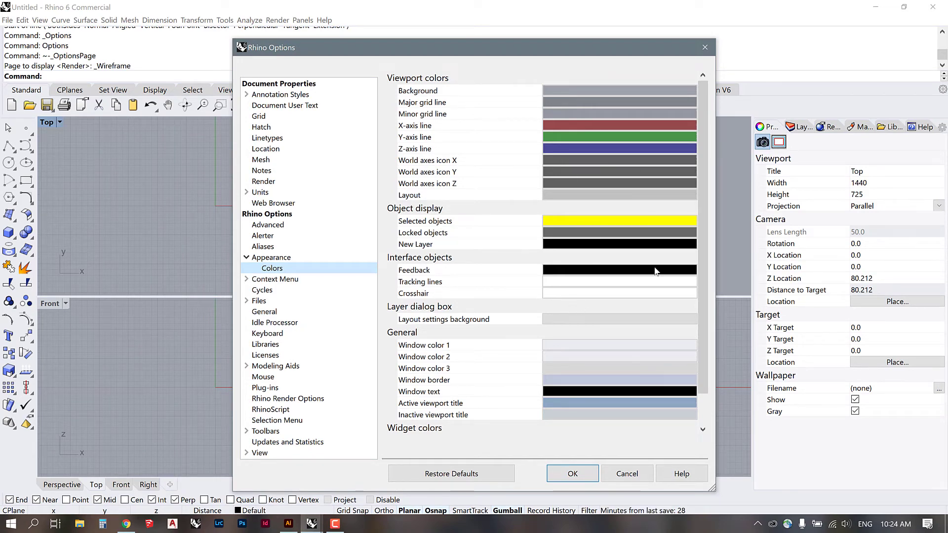
Step: Apply the settings by confirming the Options dialog with OK
{"action": "left_click", "coordinate": [588, 475]}
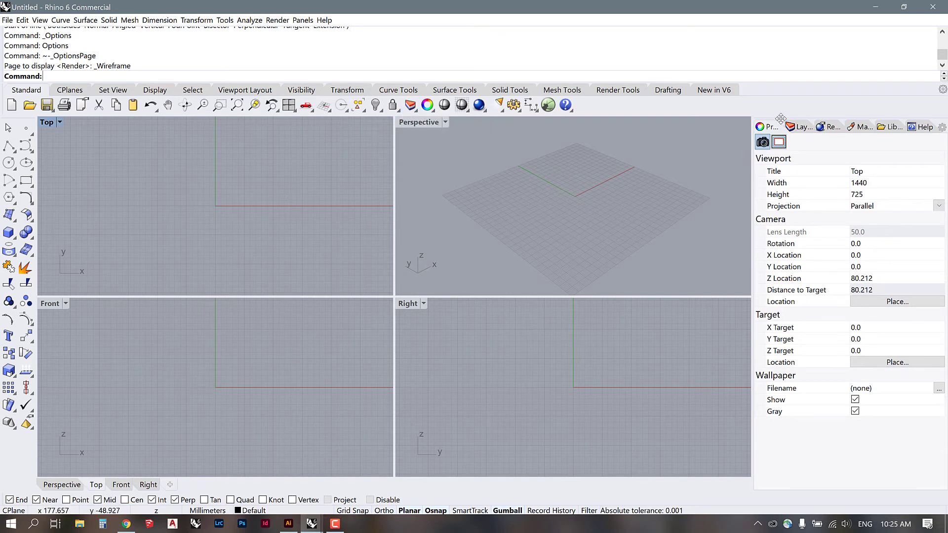
Step: Close the Properties panel, dock the Layers panel full-height on the right, and show the Select toolbar
{"action": "left_click_drag", "start_coordinate": [781, 119], "coordinate": [702, 128]}
{"action": "left_click", "coordinate": [771, 137]}
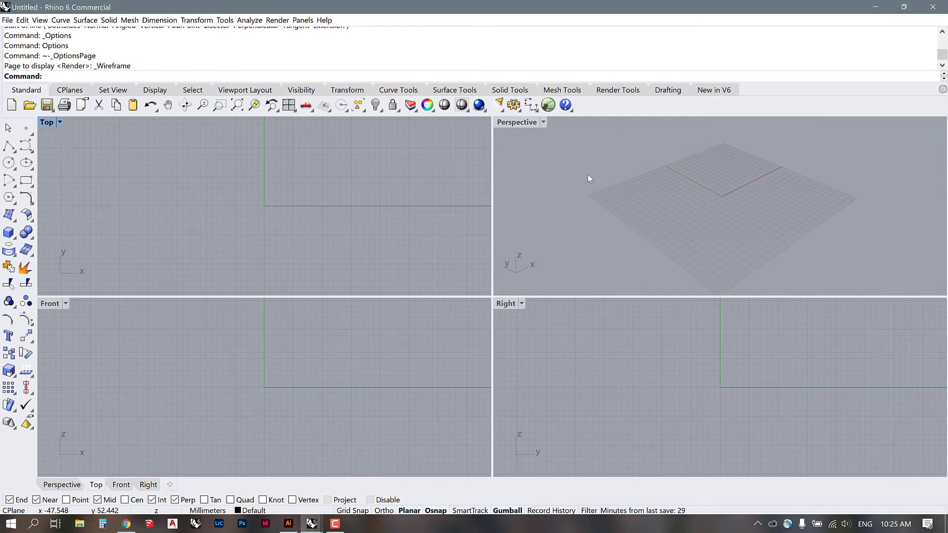
{"action": "left_click", "coordinate": [409, 105]}
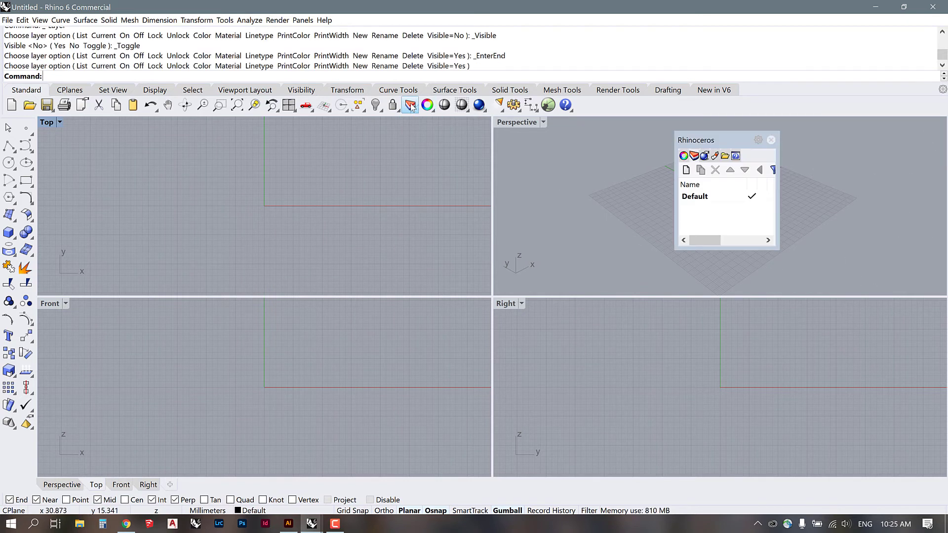
{"action": "left_click_drag", "start_coordinate": [734, 139], "coordinate": [939, 148]}
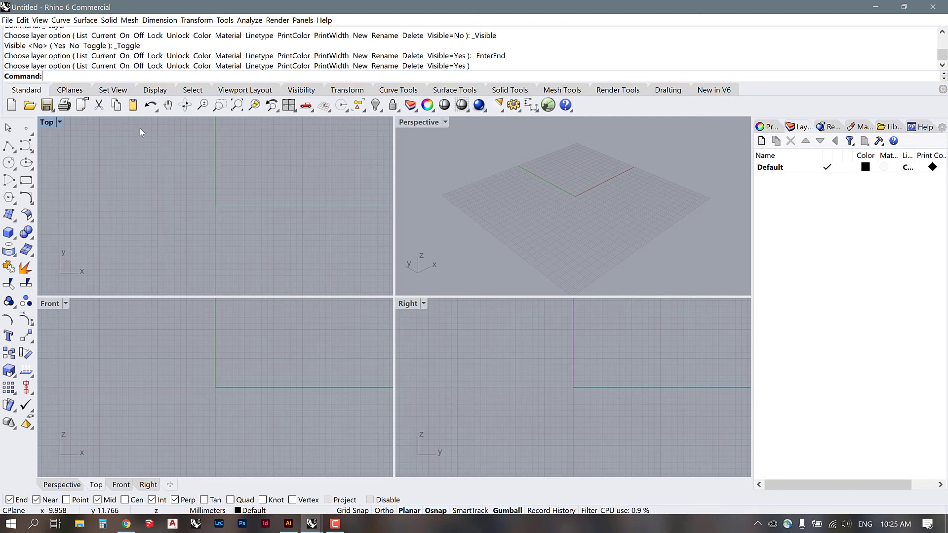
{"action": "left_click", "coordinate": [201, 93]}
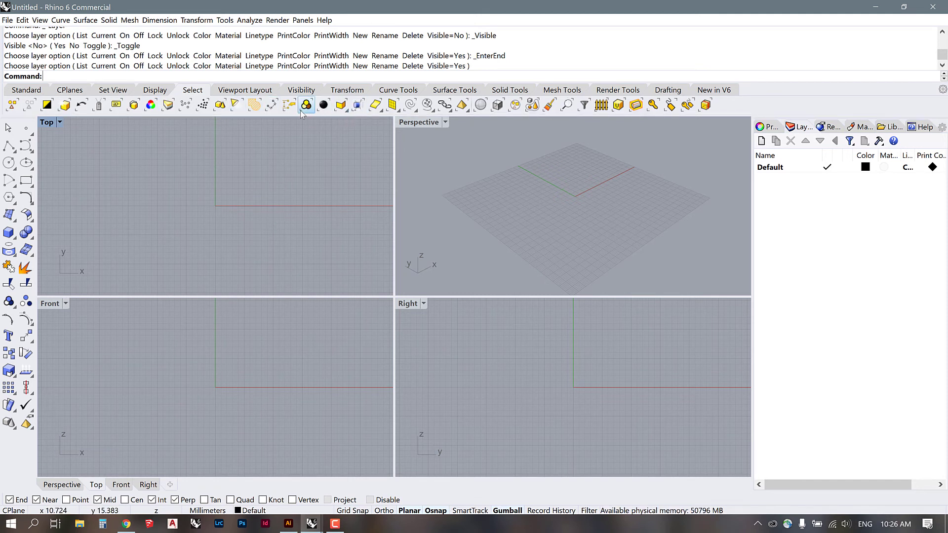
Step: Tour the Transform, Curve Tools, Surface Tools and Solid Tools toolbars, ending on Standard
{"action": "left_click", "coordinate": [347, 91]}
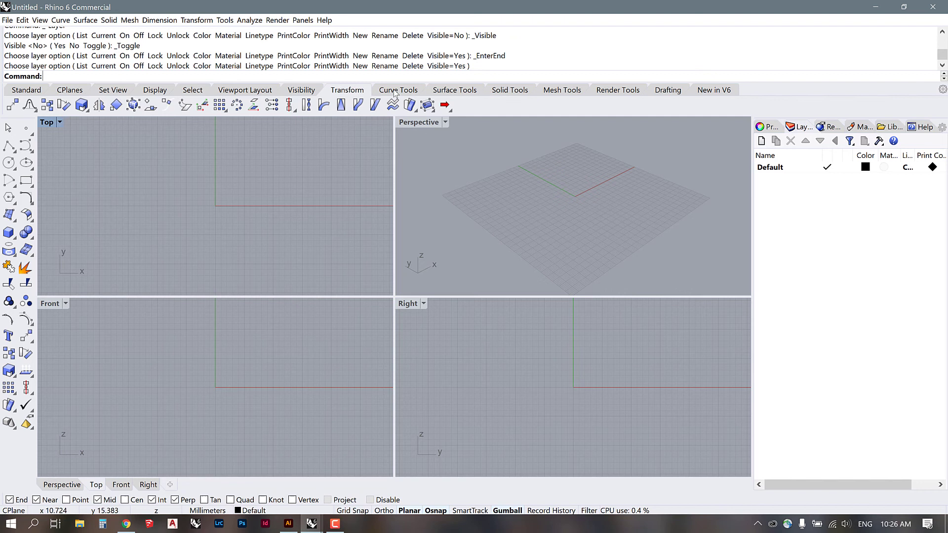
{"action": "left_click", "coordinate": [397, 92]}
{"action": "left_click", "coordinate": [447, 91]}
{"action": "left_click", "coordinate": [519, 88]}
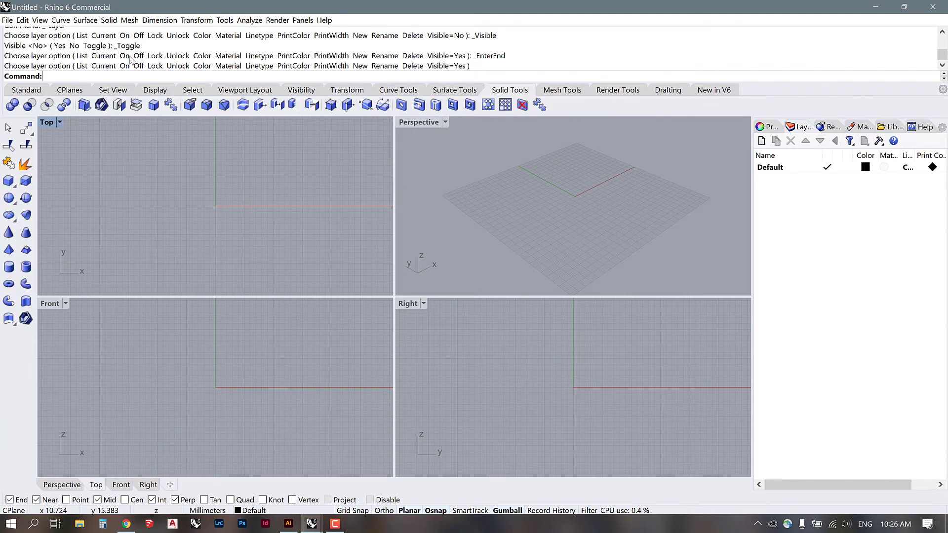
{"action": "left_click", "coordinate": [34, 92]}
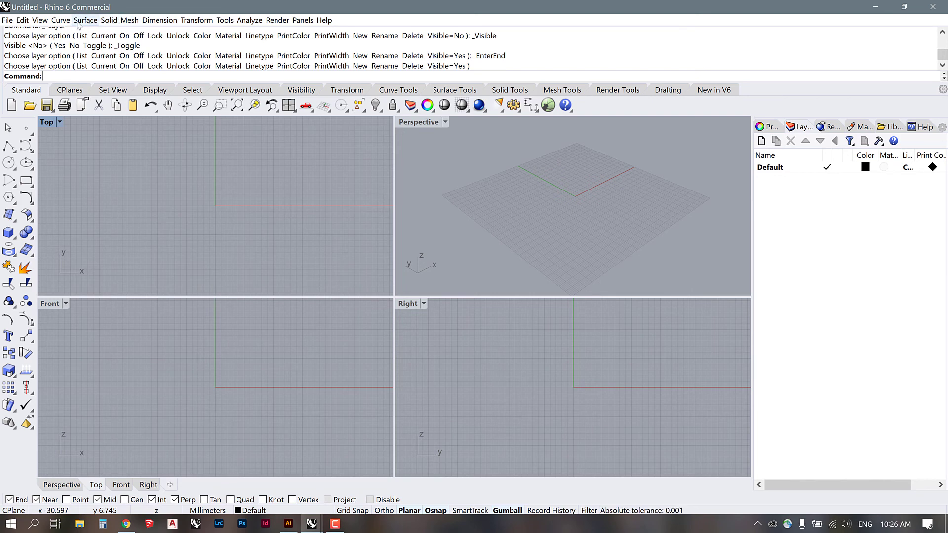
{"action": "left_click", "coordinate": [60, 20]}
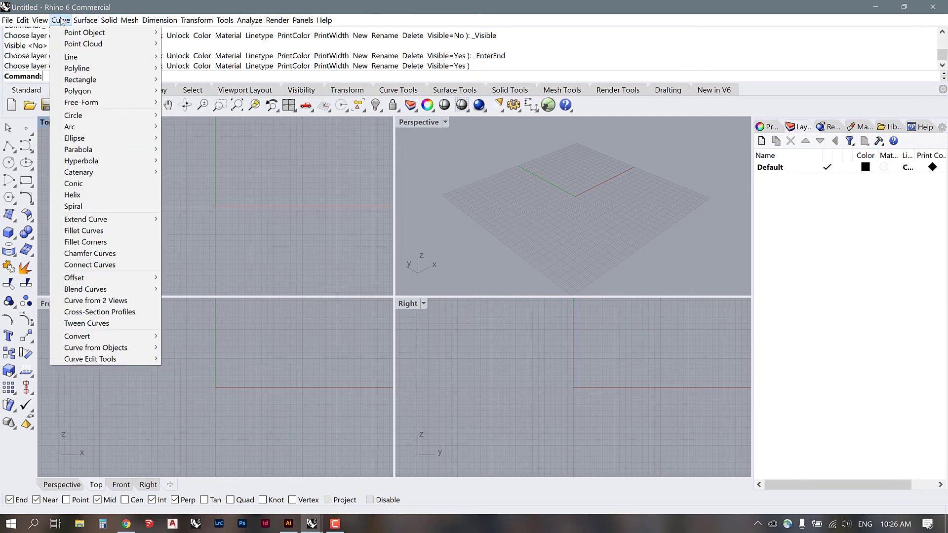
{"action": "mouse_move", "coordinate": [98, 57]}
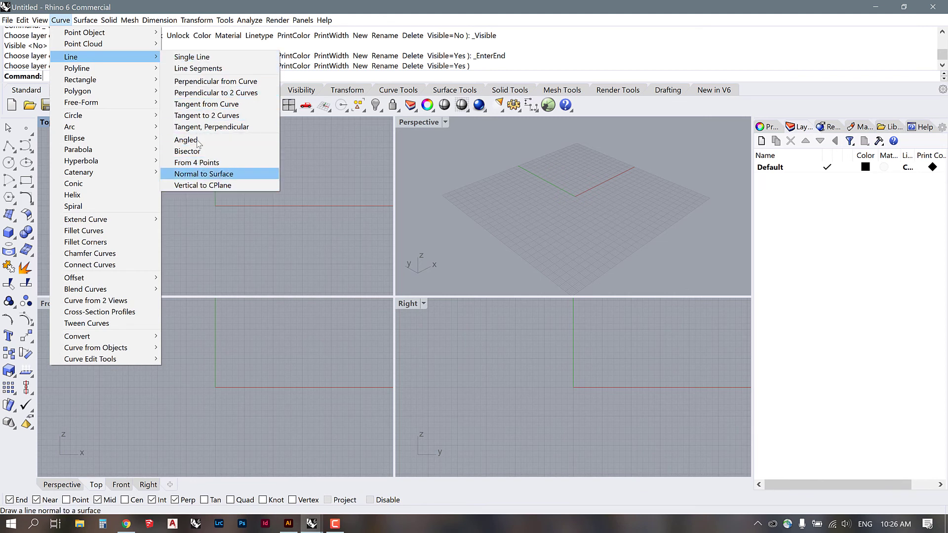
{"action": "left_click", "coordinate": [17, 152]}
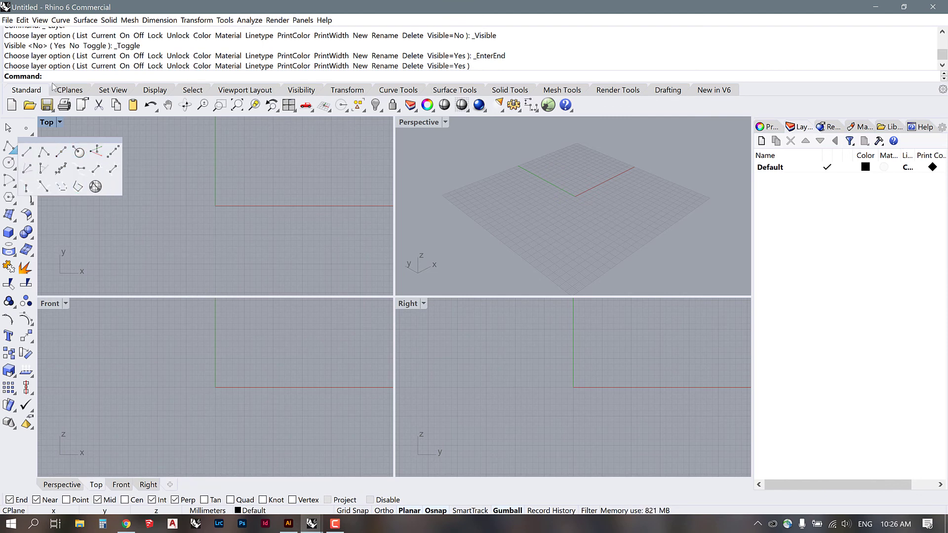
{"action": "left_click", "coordinate": [43, 21]}
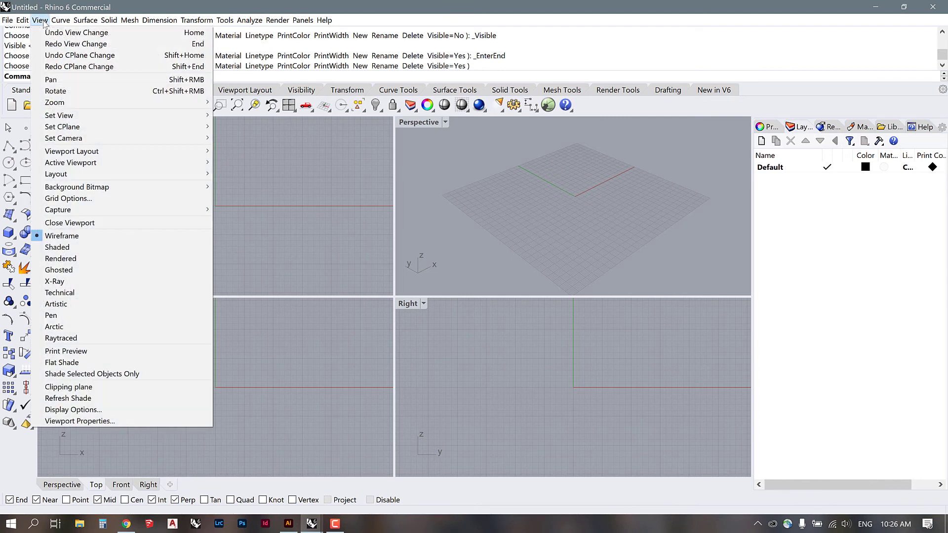
{"action": "left_click", "coordinate": [15, 154]}
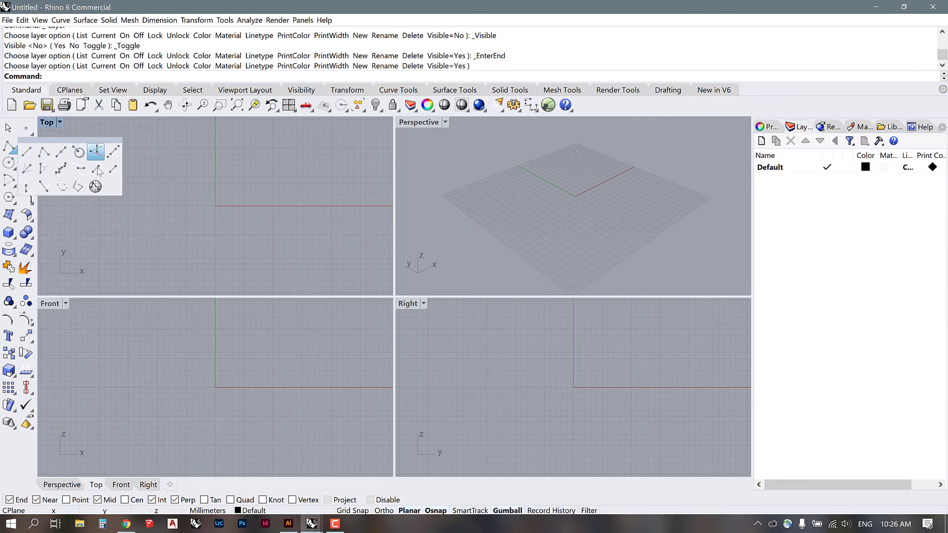